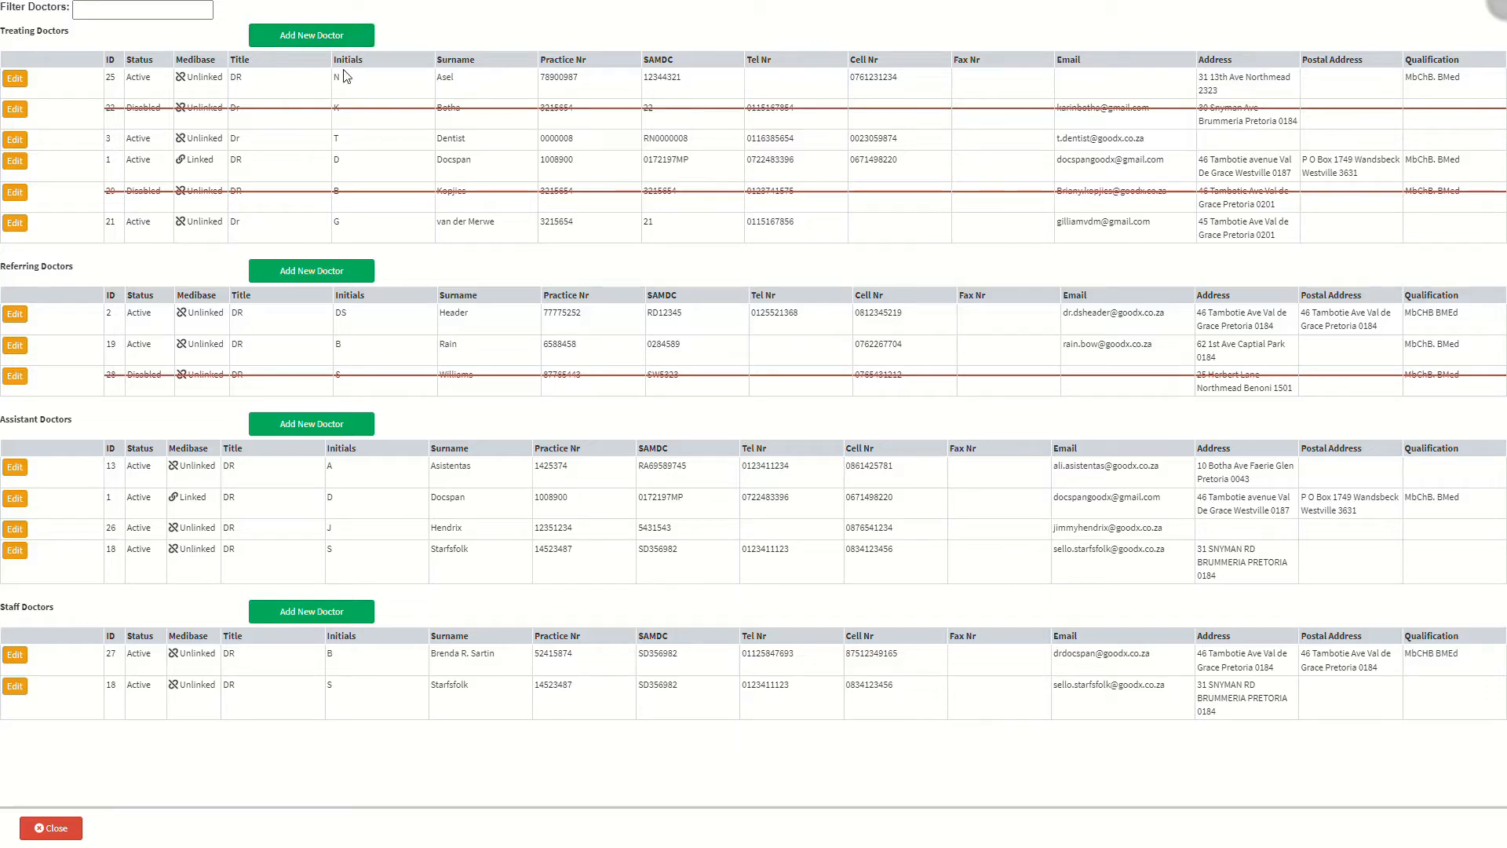
- Start a new referring doctor entry from the Referring Doctors table
{"action": "left_click", "coordinate": [355, 275]}
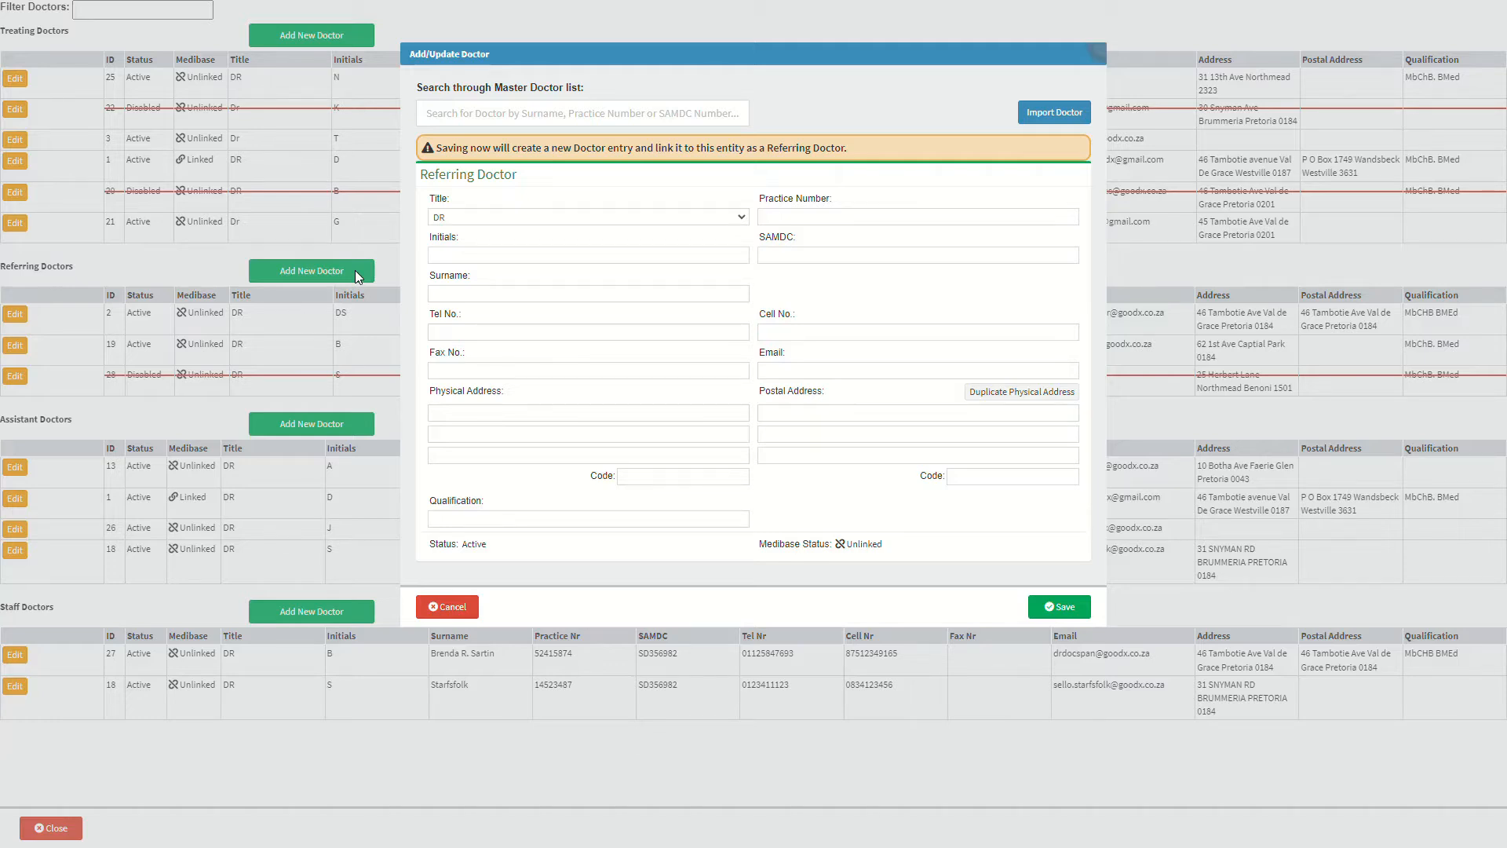
{"action": "left_click", "coordinate": [736, 227]}
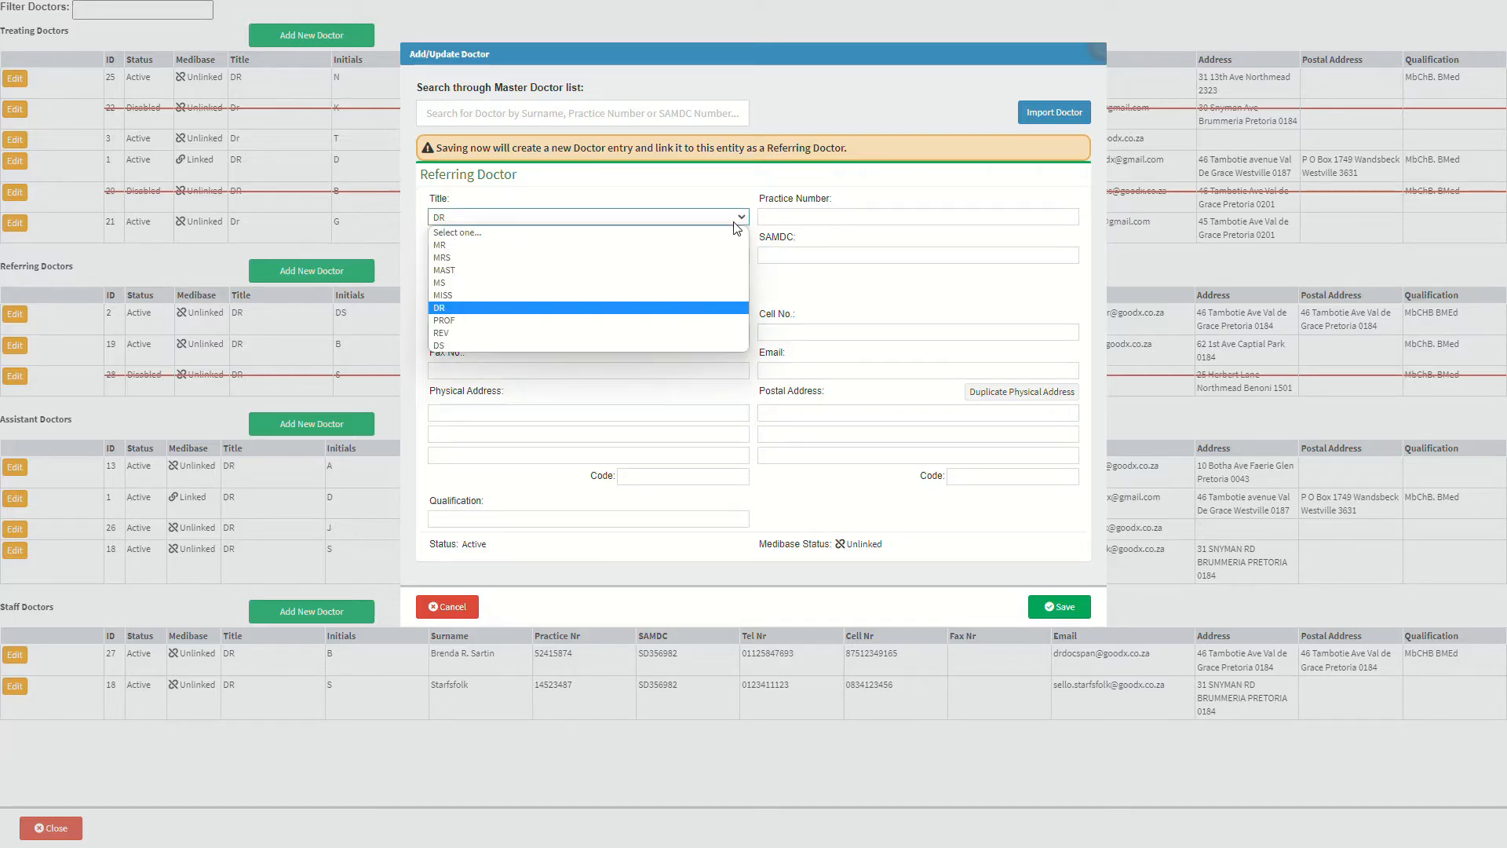
{"action": "left_click", "coordinate": [735, 223]}
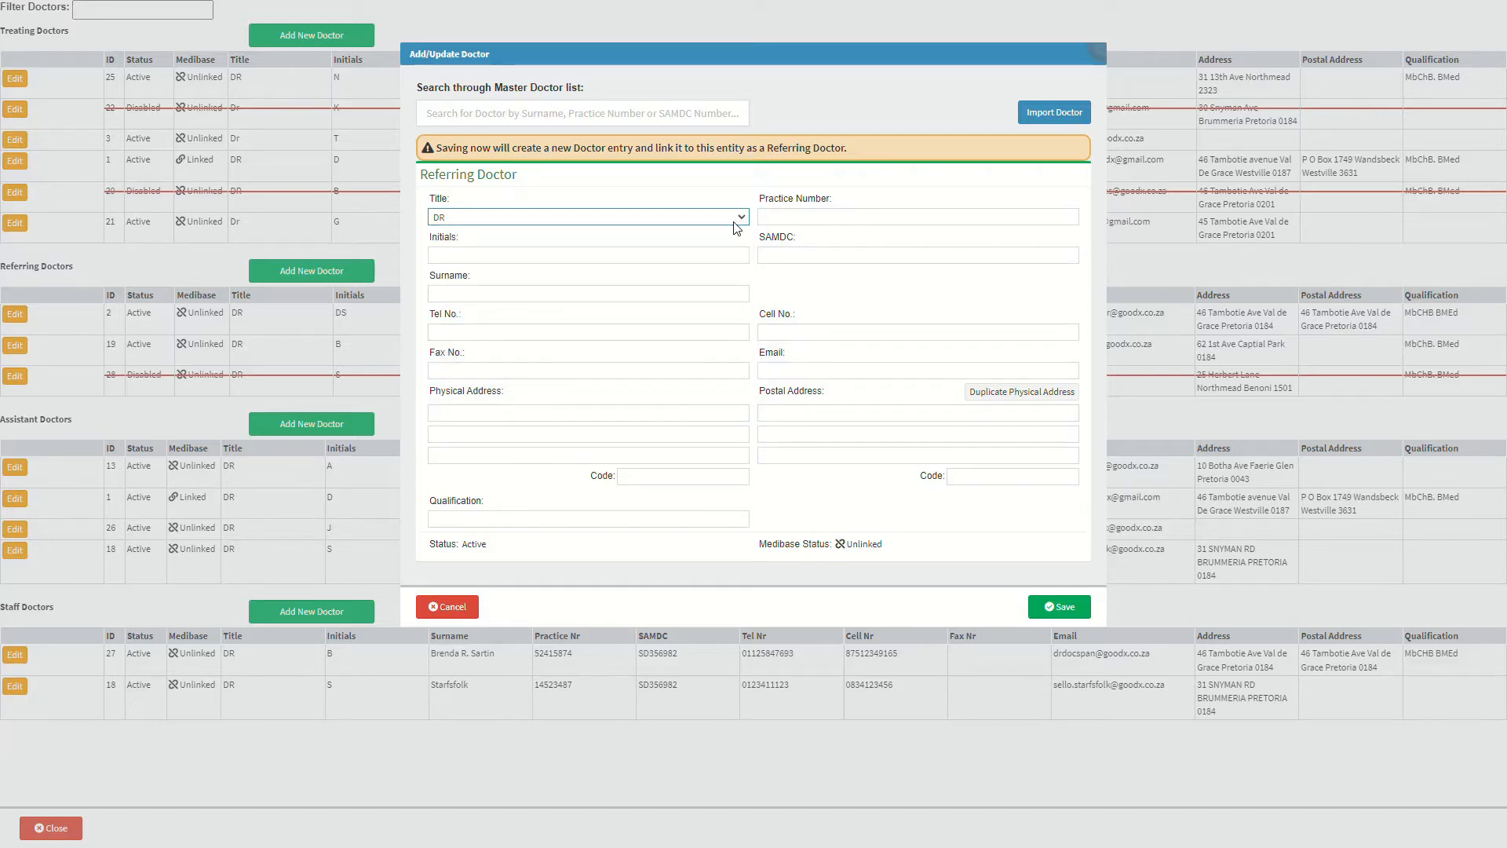
{"action": "left_click", "coordinate": [692, 256]}
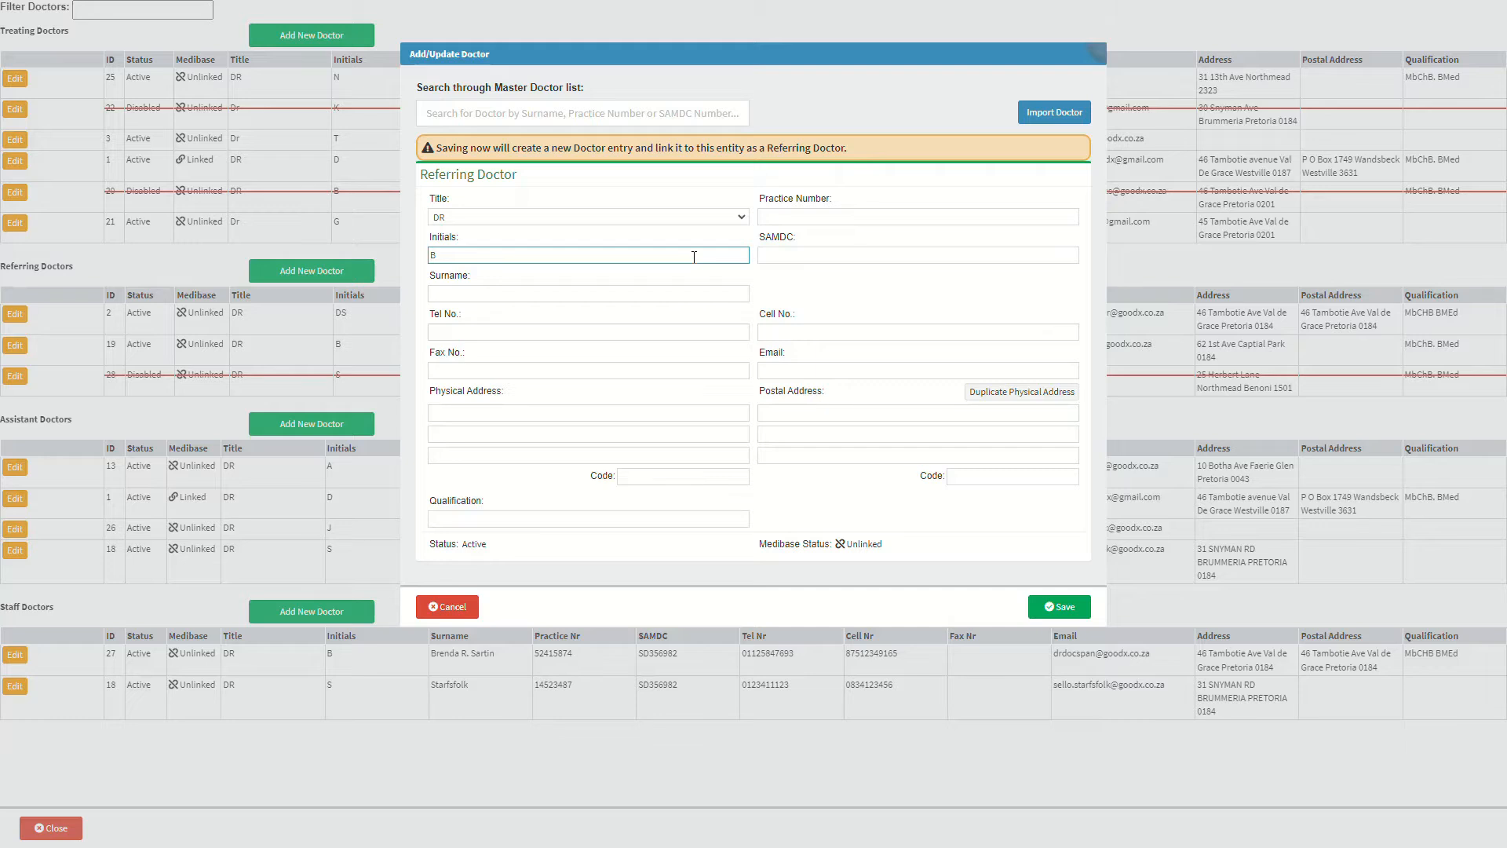
- Enter the doctor's surname, telephone number (correcting a typo) and fax number
{"action": "left_click", "coordinate": [683, 292]}
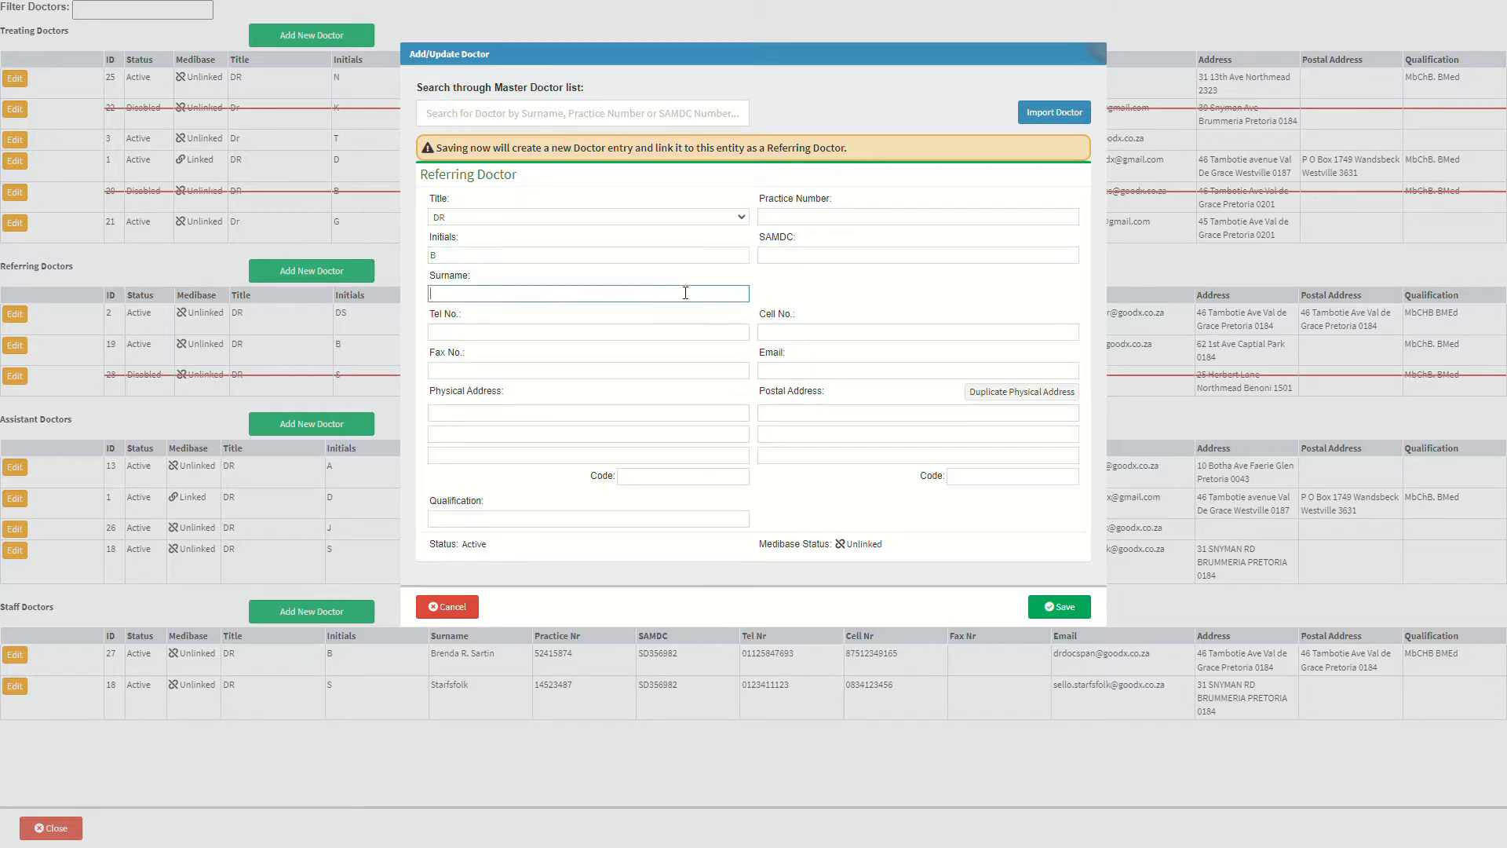
{"action": "type", "text": "GRAHAM"}
{"action": "left_click", "coordinate": [676, 332]}
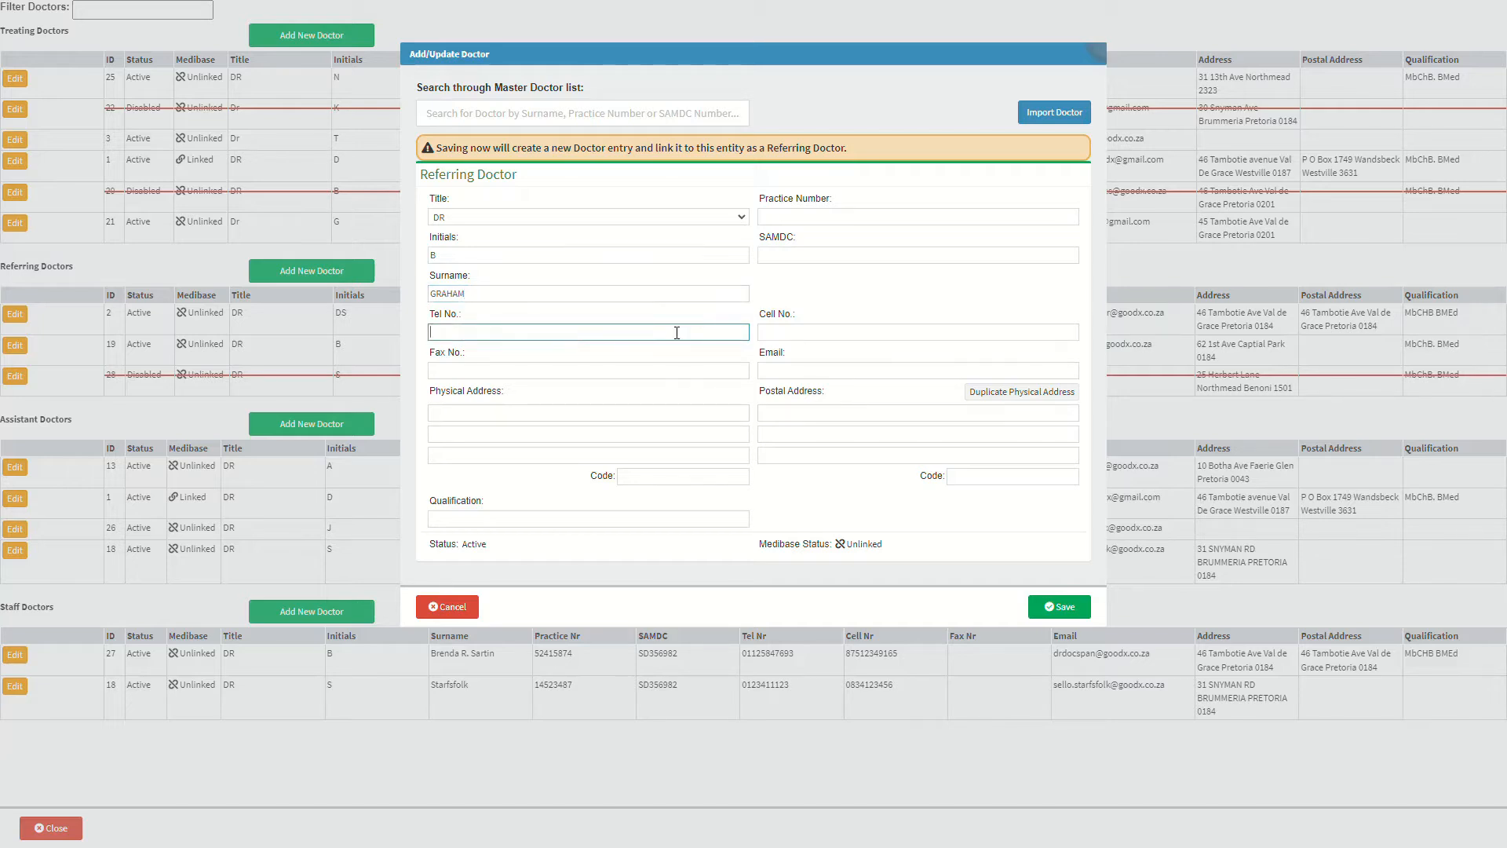
{"action": "type", "text": "01234556789"}
{"action": "key", "text": "Left"}
{"action": "key", "text": "Left"}
{"action": "key", "text": "Left"}
{"action": "key", "text": "Left"}
{"action": "key", "text": "BackSpace"}
{"action": "left_click", "coordinate": [671, 369]}
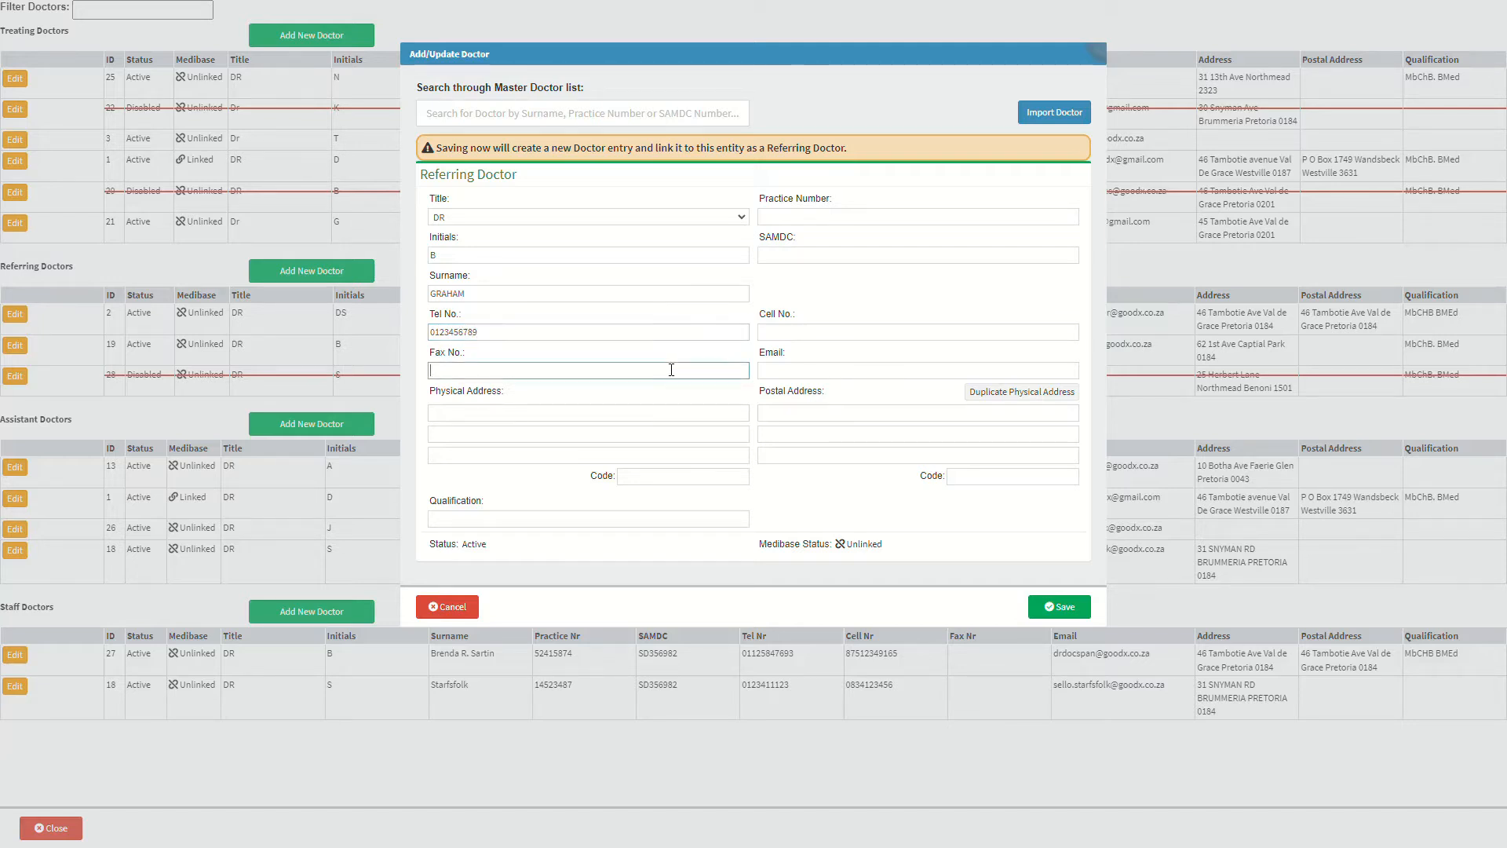
{"action": "type", "text": "0123456789"}
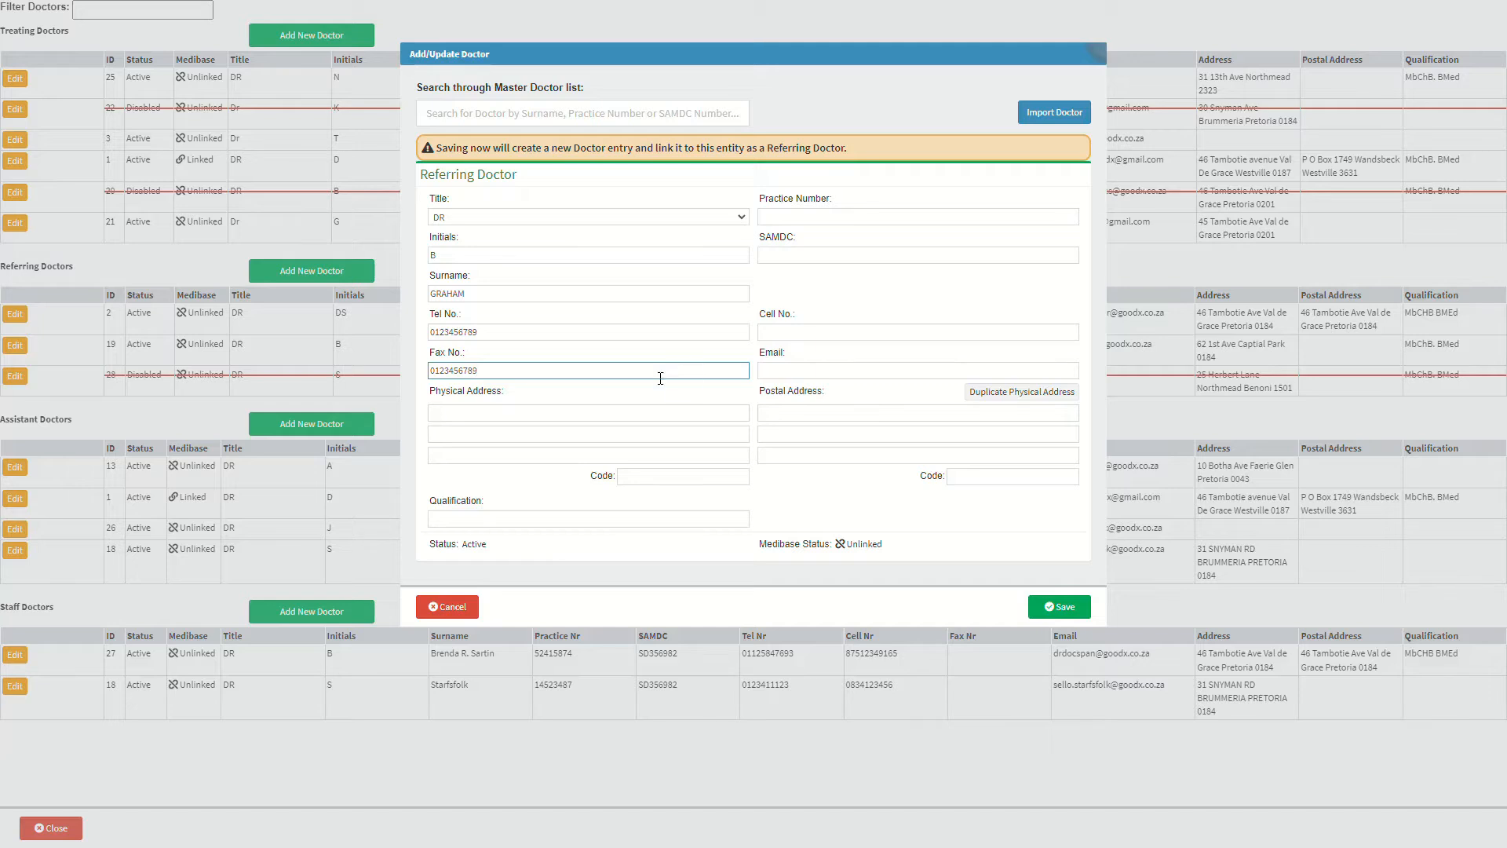
- Fill in the three physical address lines with postal code, and qualification MBChB
{"action": "left_click", "coordinate": [657, 412]}
{"action": "key", "text": "Tab"}
{"action": "key", "text": "Tab"}
{"action": "key", "text": "Tab"}
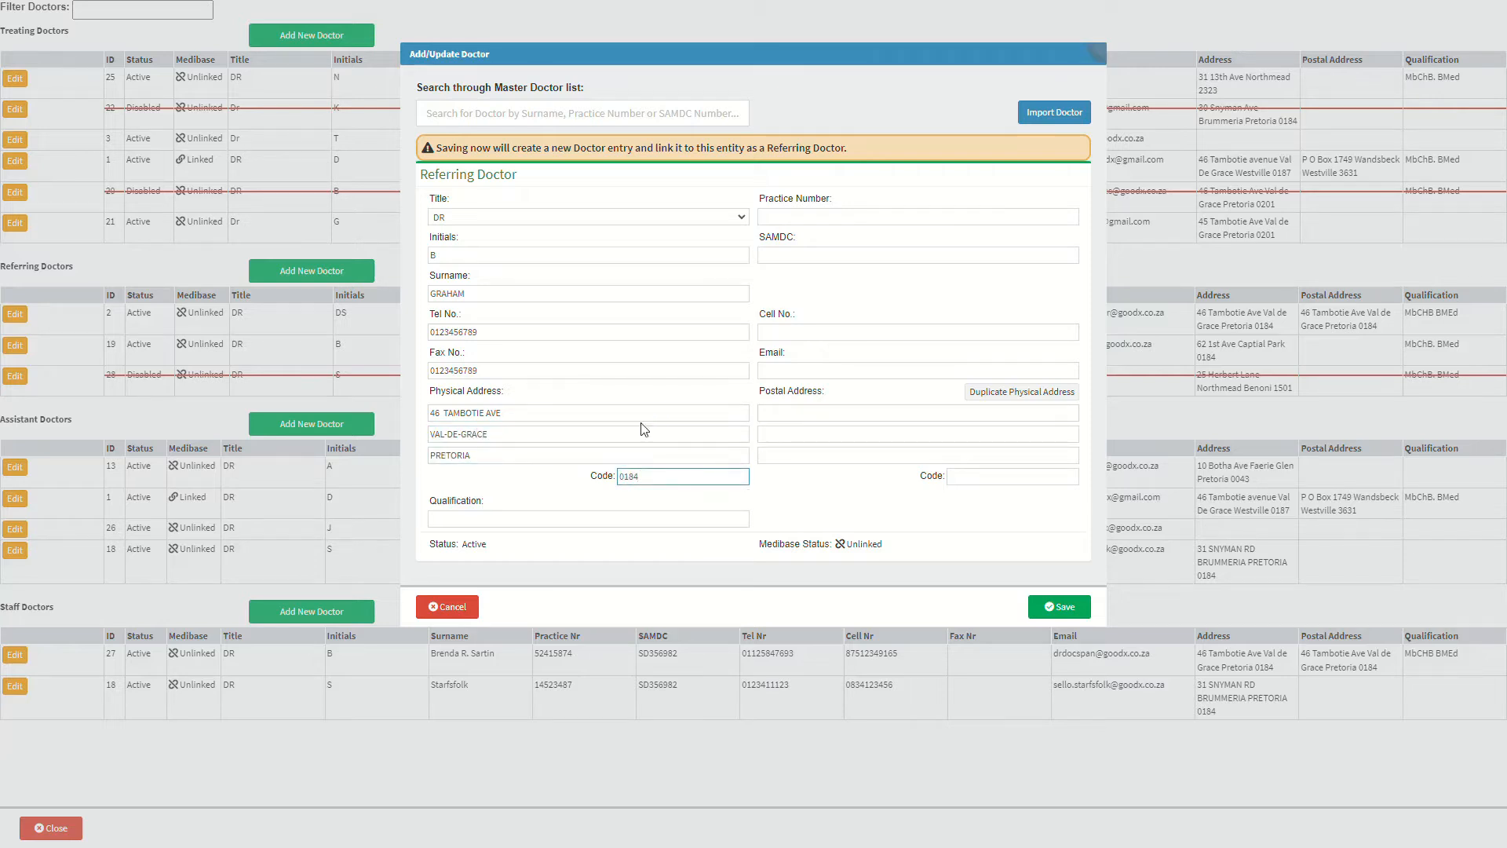
{"action": "left_click", "coordinate": [622, 518]}
{"action": "type", "text": "MBChB"}
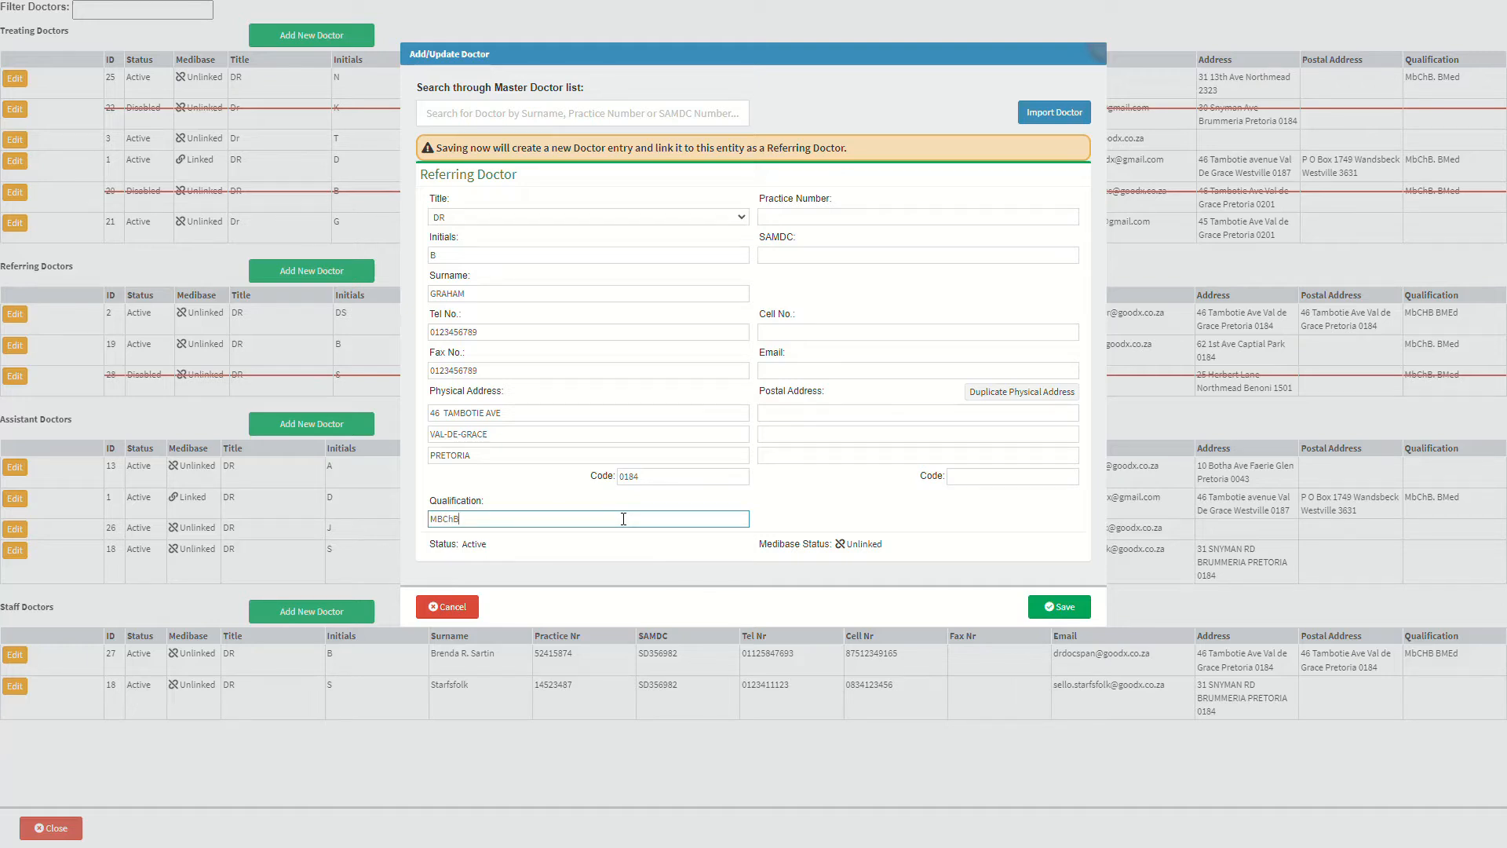
{"action": "left_click", "coordinate": [803, 216]}
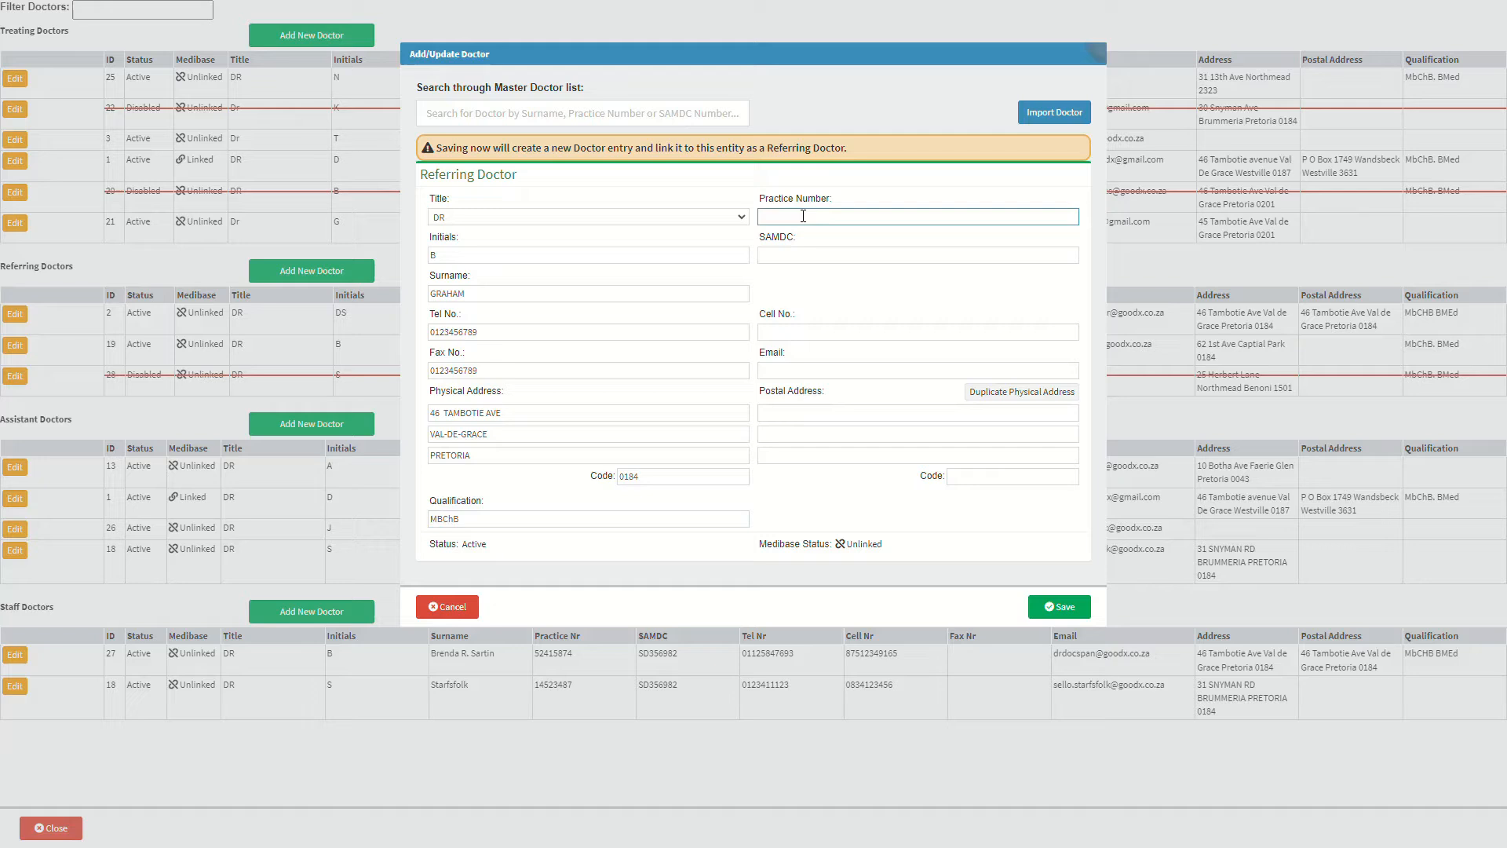
- Enter the practice number, SAMDC number and cell number
{"action": "type", "text": "12345678"}
{"action": "left_click", "coordinate": [803, 255]}
{"action": "type", "text": "12345"}
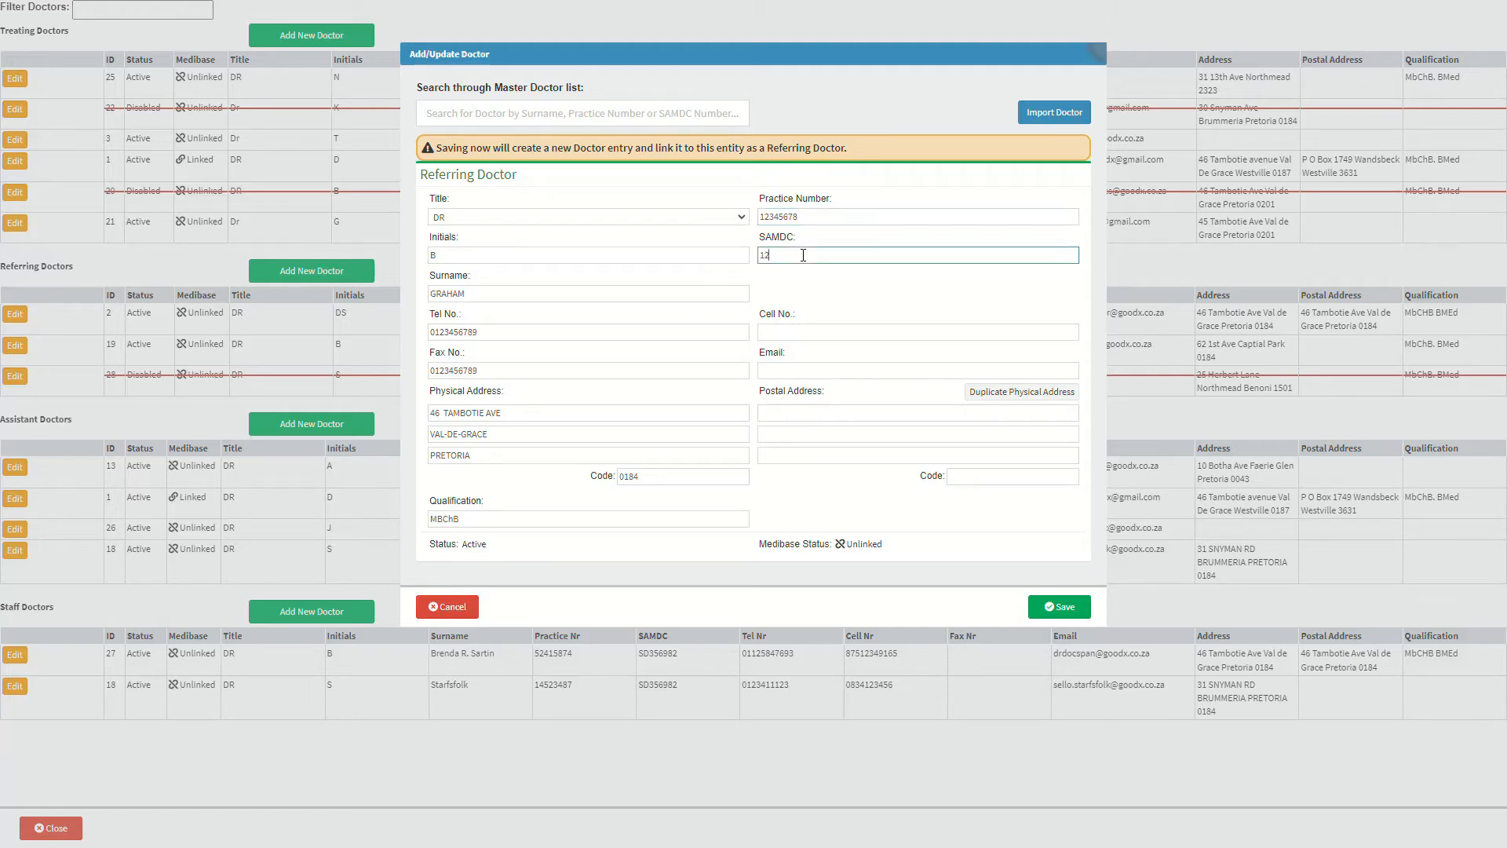
{"action": "type", "text": "678"}
{"action": "left_click", "coordinate": [801, 331]}
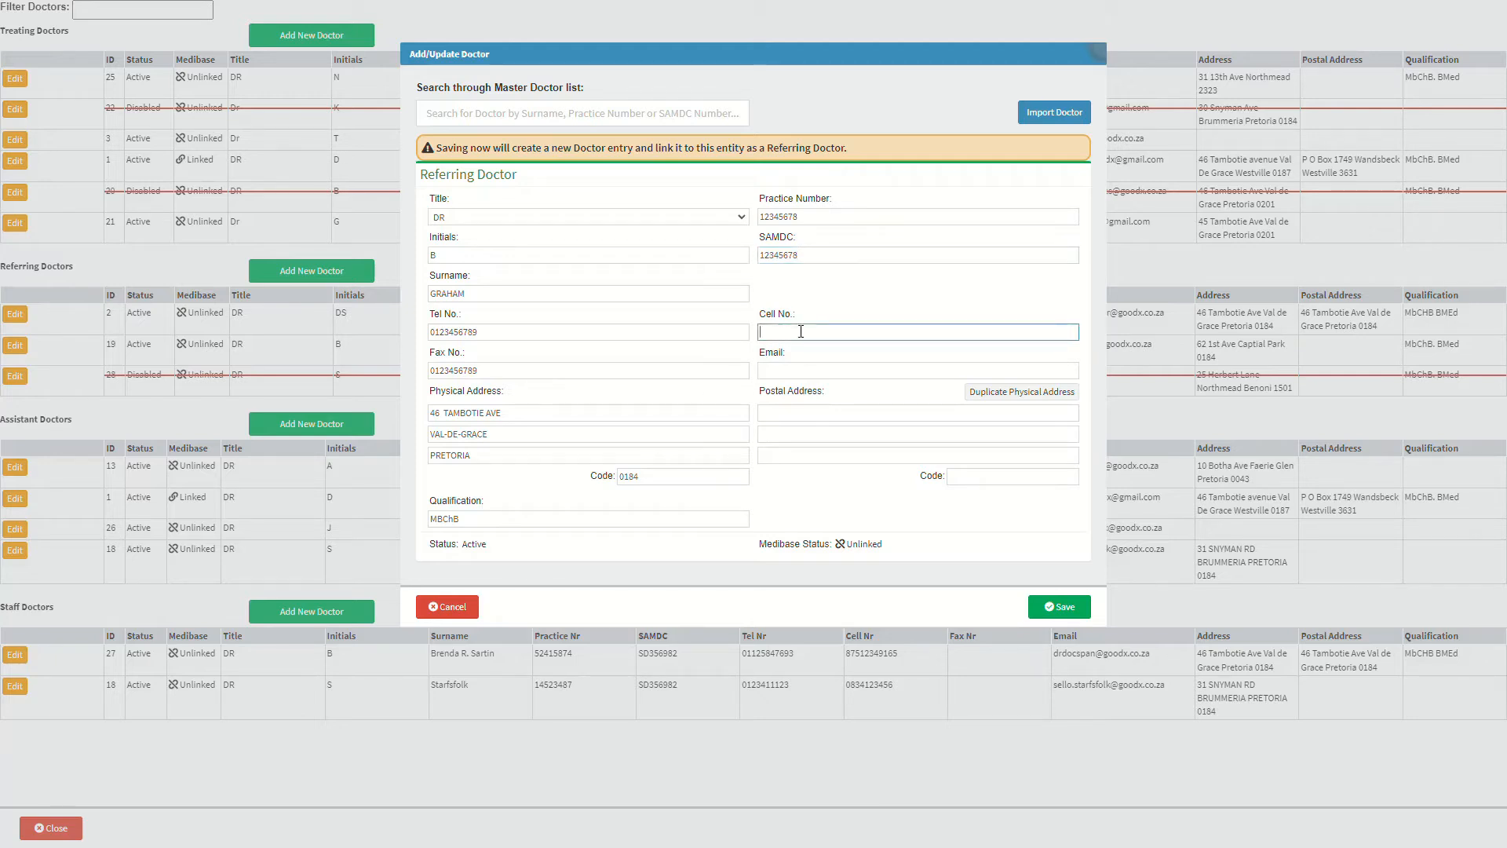
{"action": "type", "text": "0123456789"}
- Add the doctor's e-mail address and duplicate the physical address as the postal address
{"action": "left_click", "coordinate": [805, 369]}
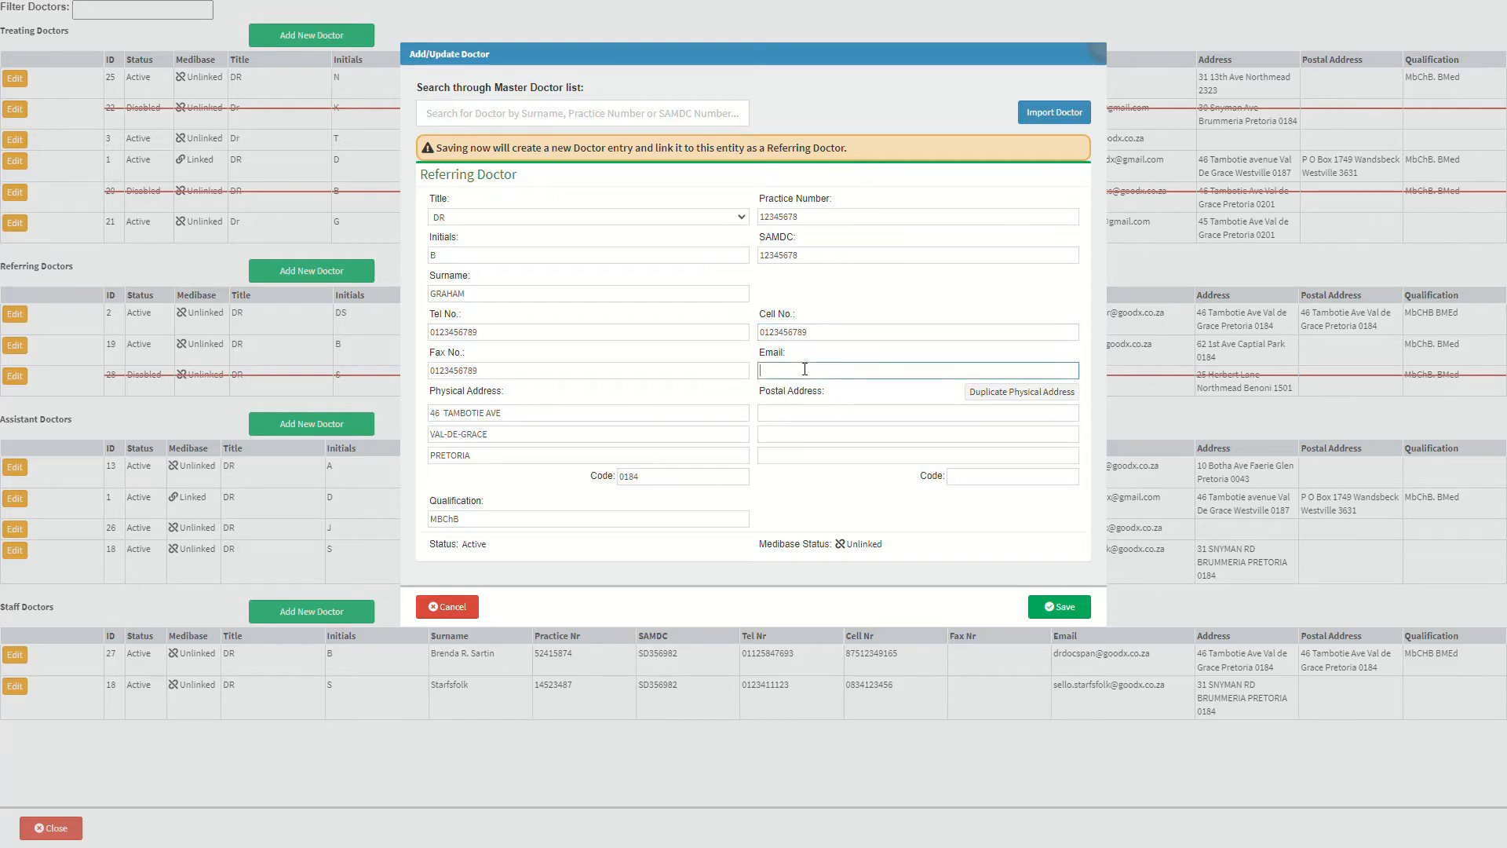
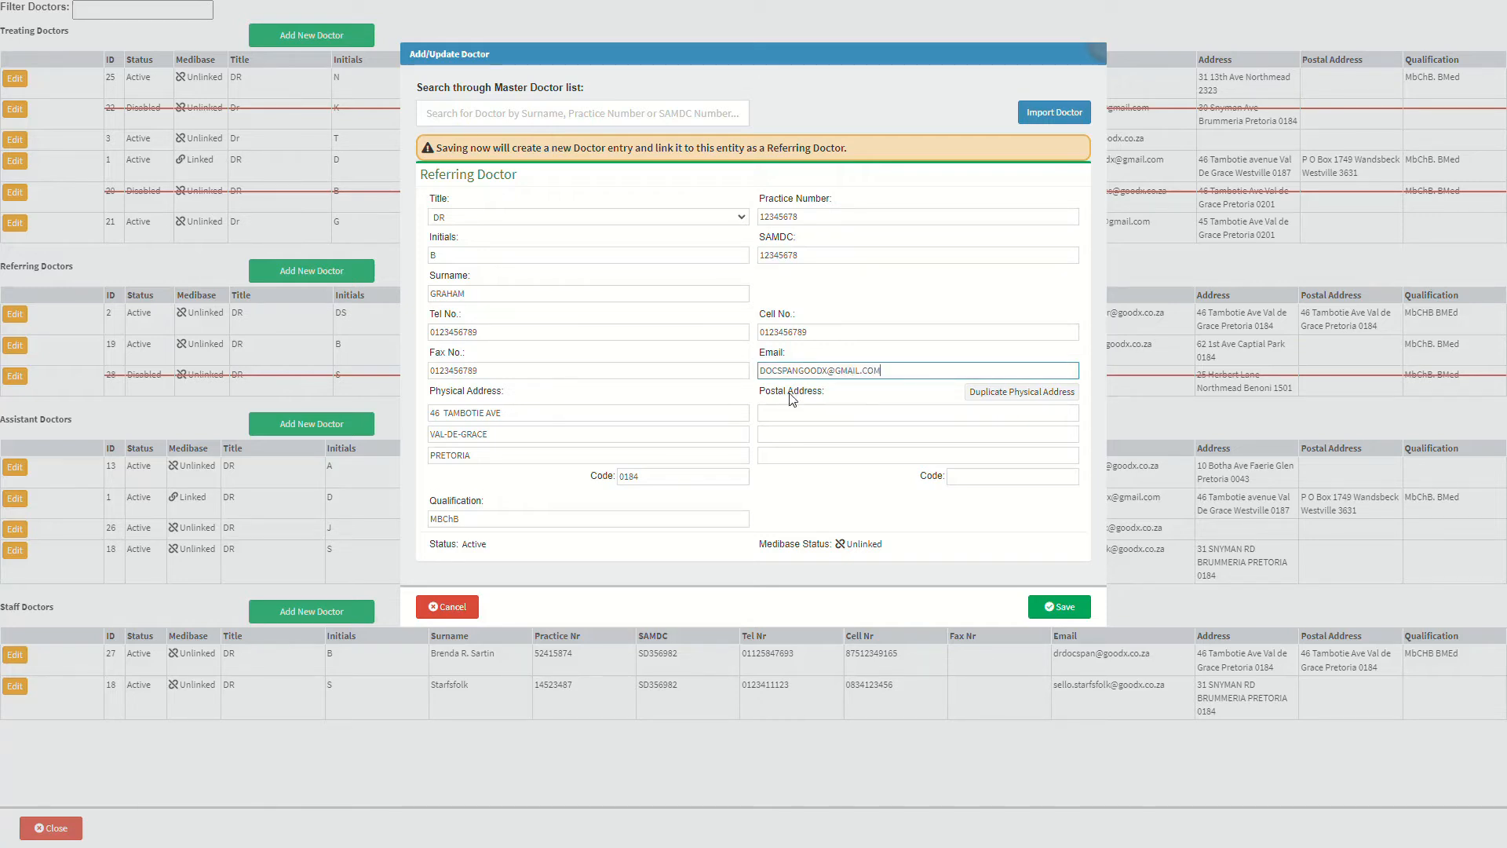
{"action": "left_click", "coordinate": [796, 413]}
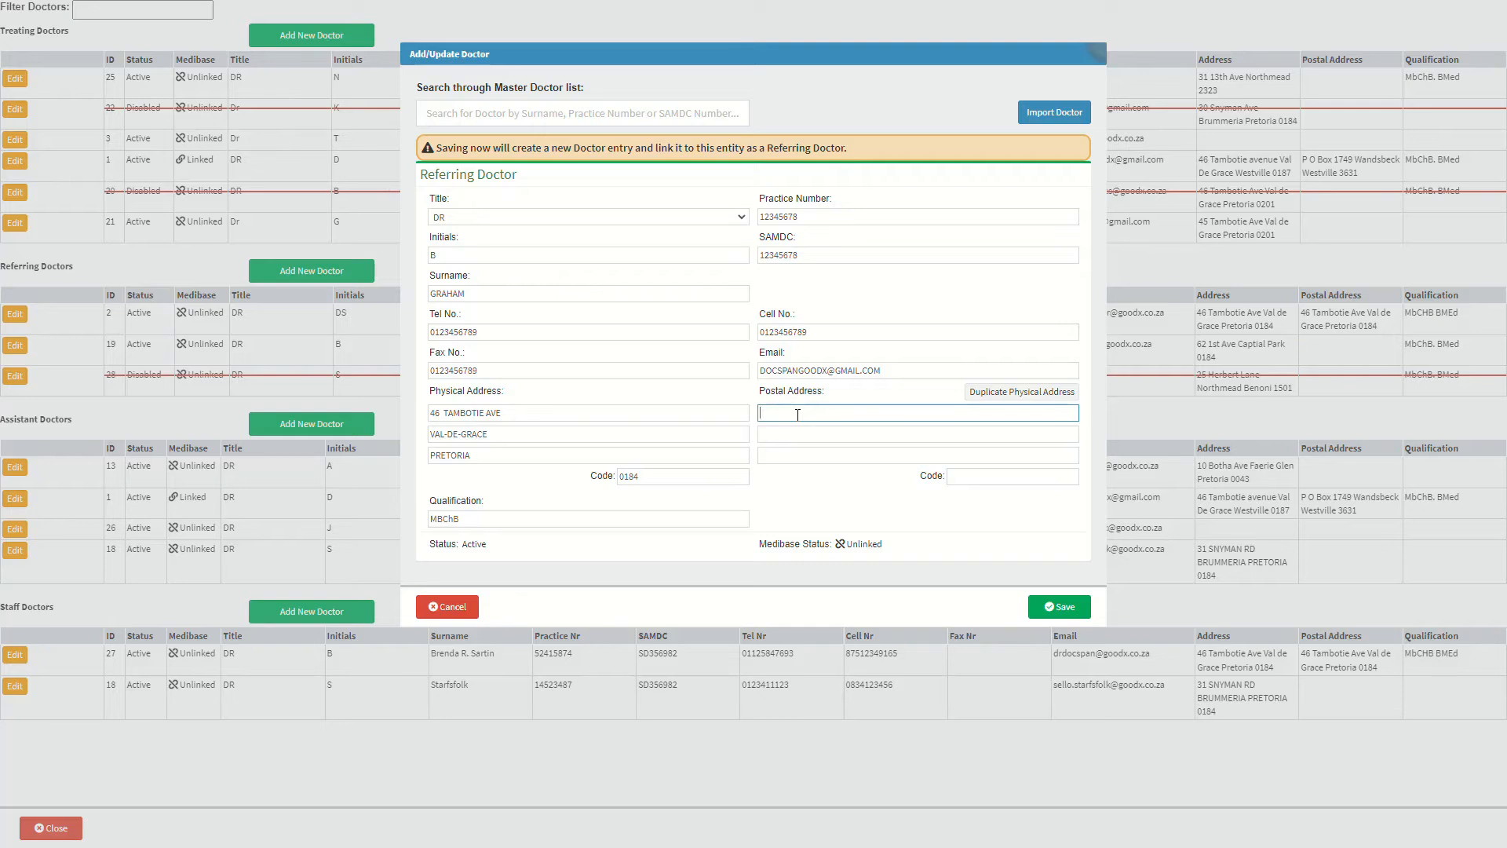
{"action": "left_click", "coordinate": [1012, 393]}
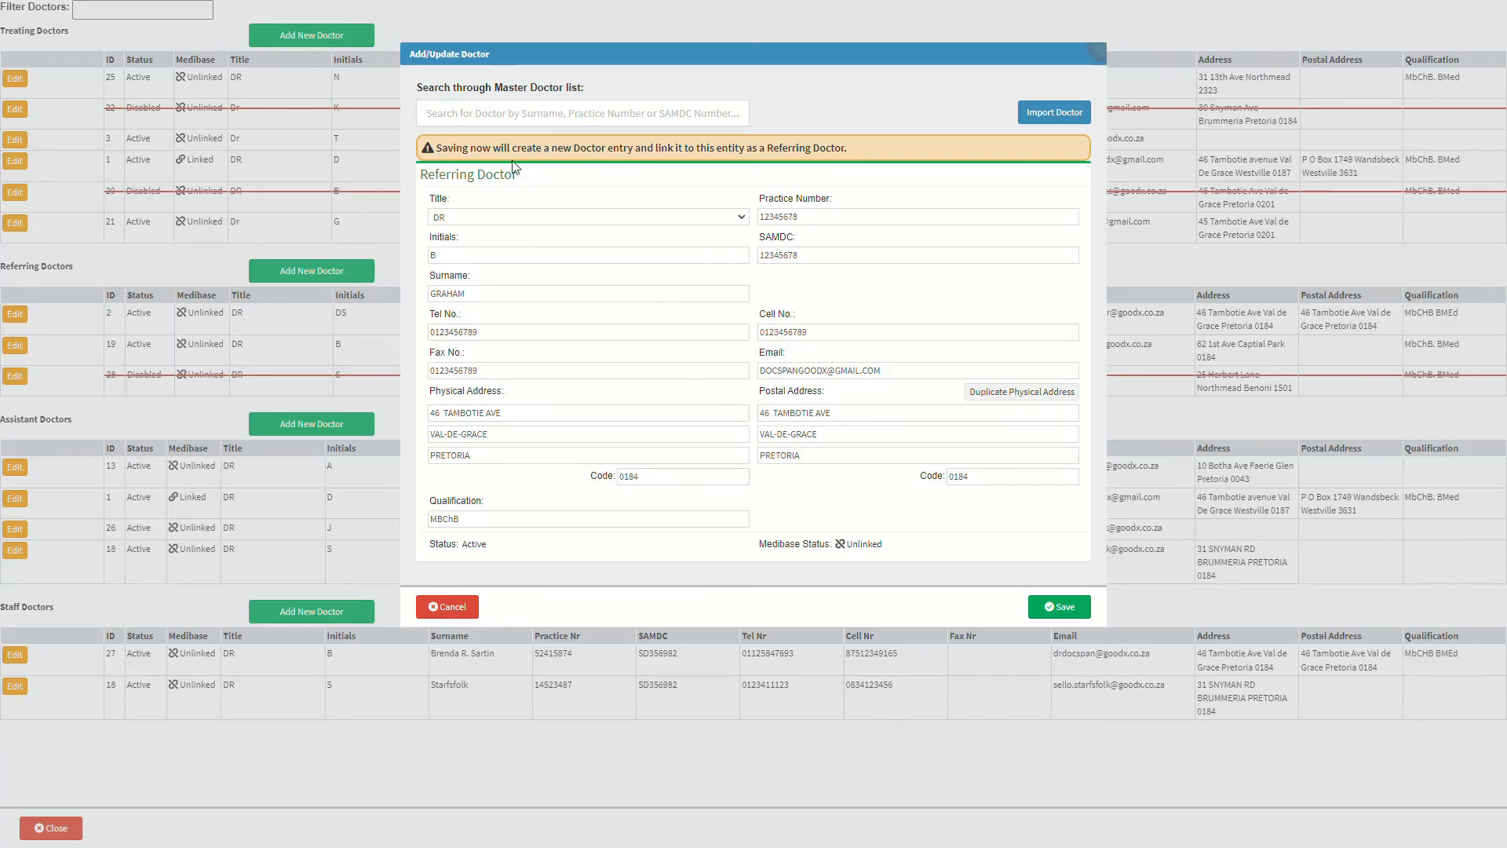
- Search the master doctor list for 'DO' and pick the matching doctor
{"action": "left_click", "coordinate": [452, 116]}
{"action": "type", "text": "DO"}
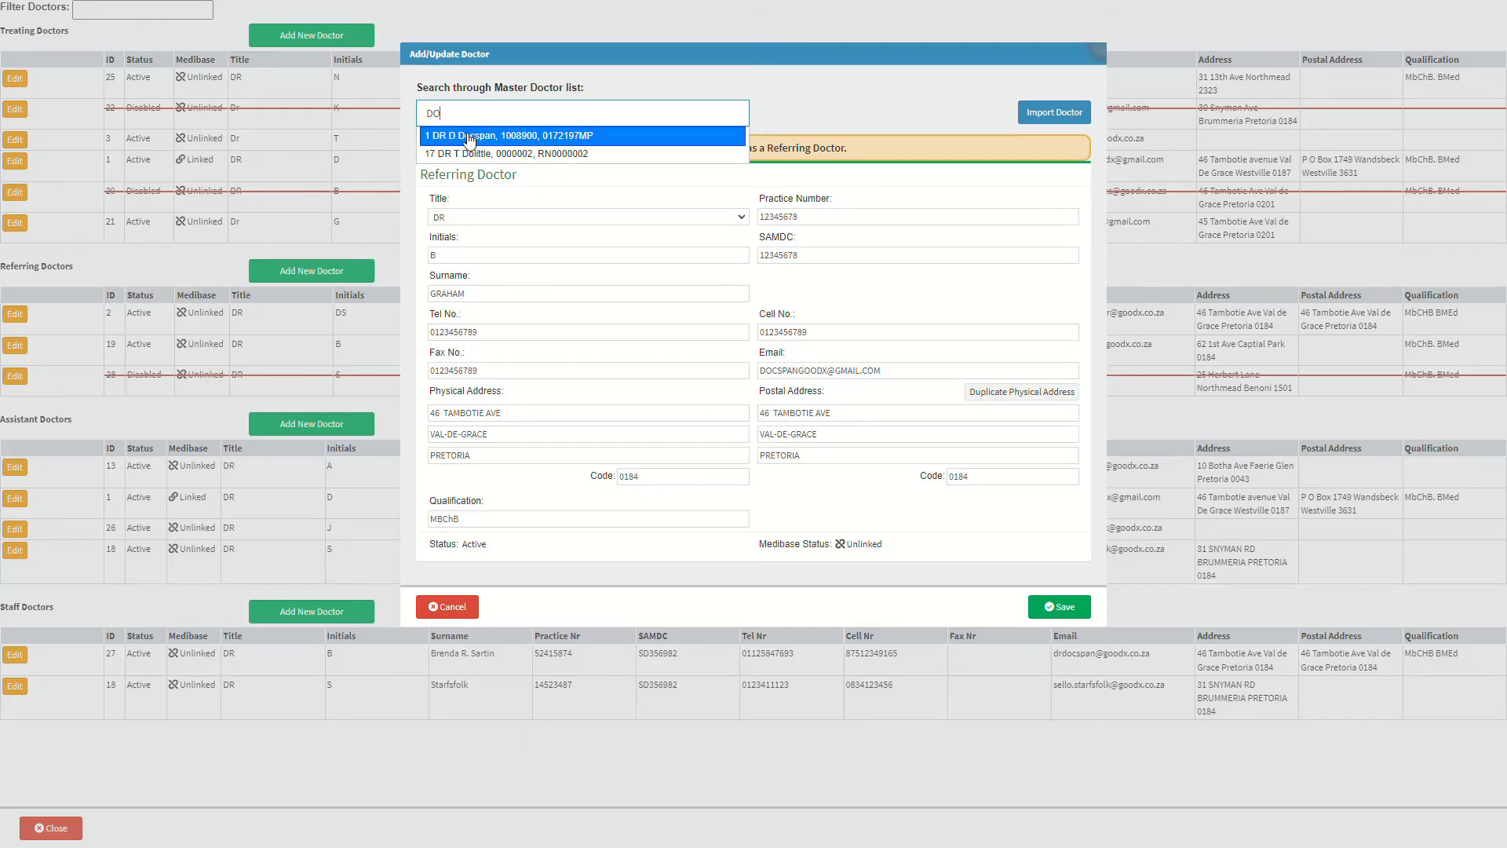
{"action": "left_click", "coordinate": [468, 136]}
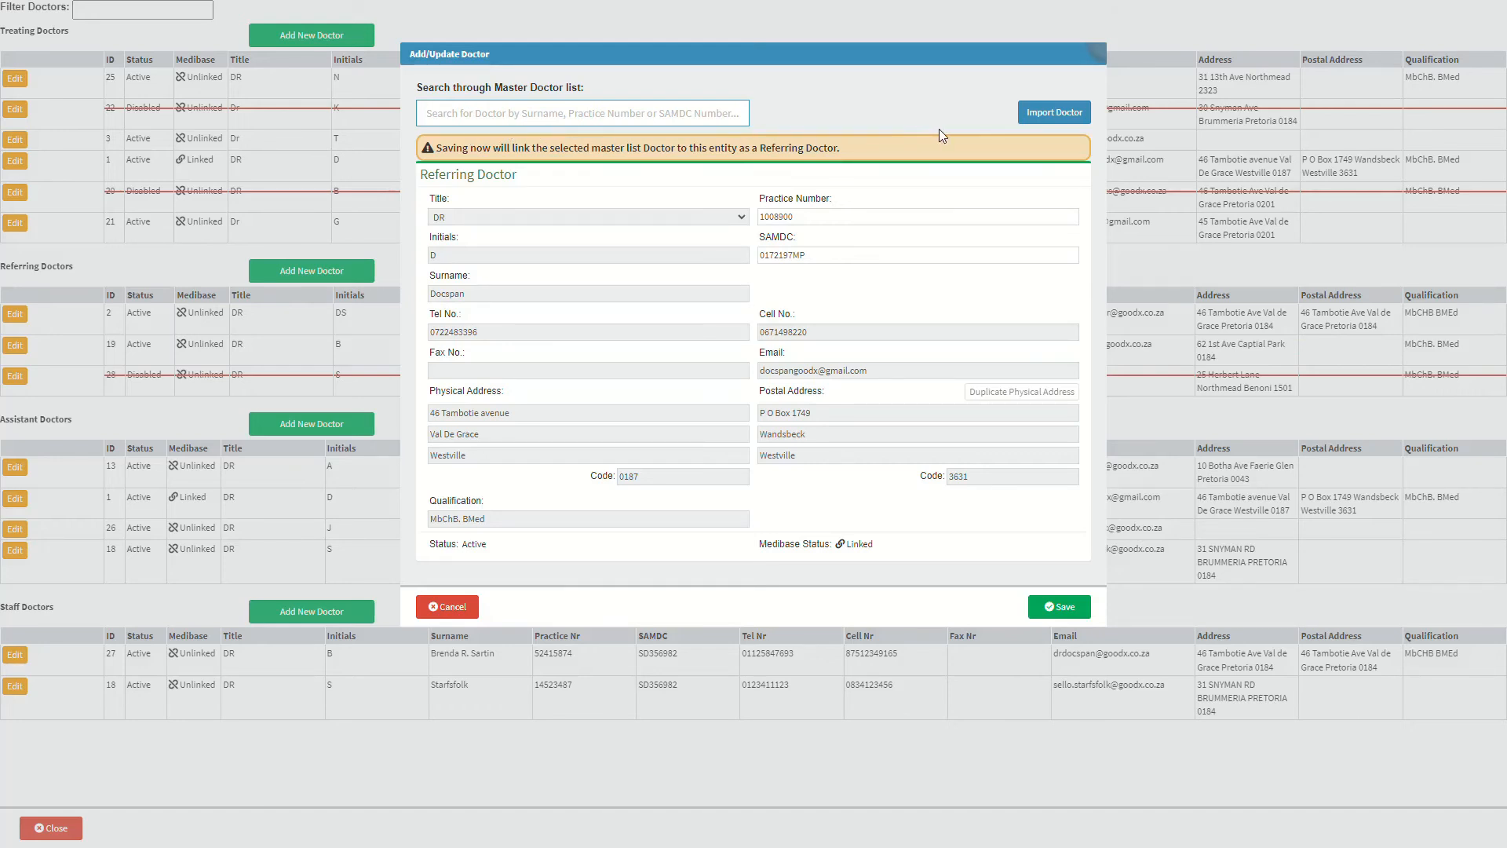
- Import the first Medibase match for 'DOCS' into the form and save the referring doctor
{"action": "left_click", "coordinate": [1054, 114]}
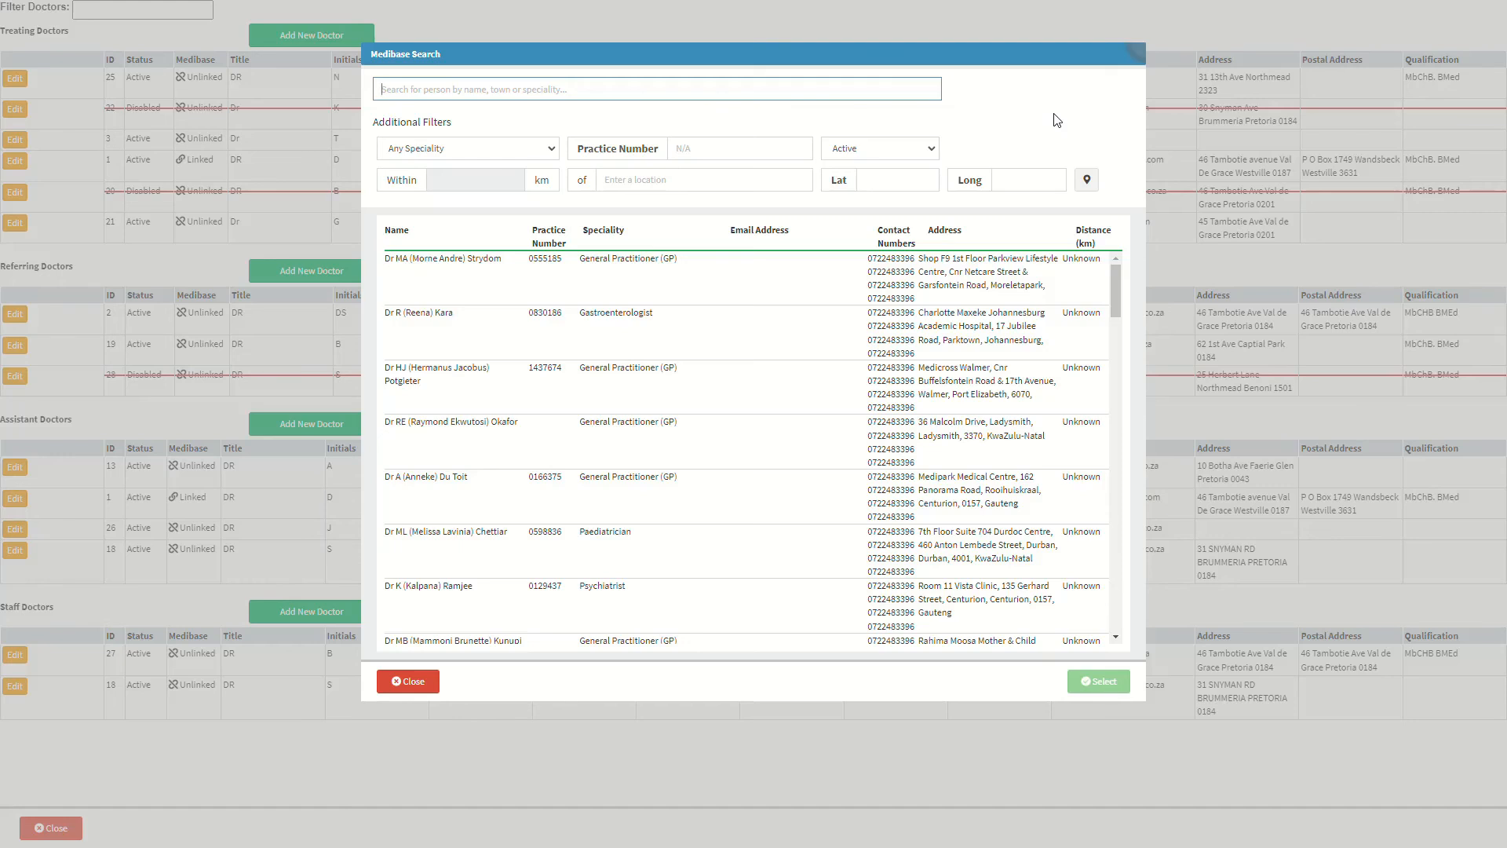
{"action": "type", "text": "DOC"}
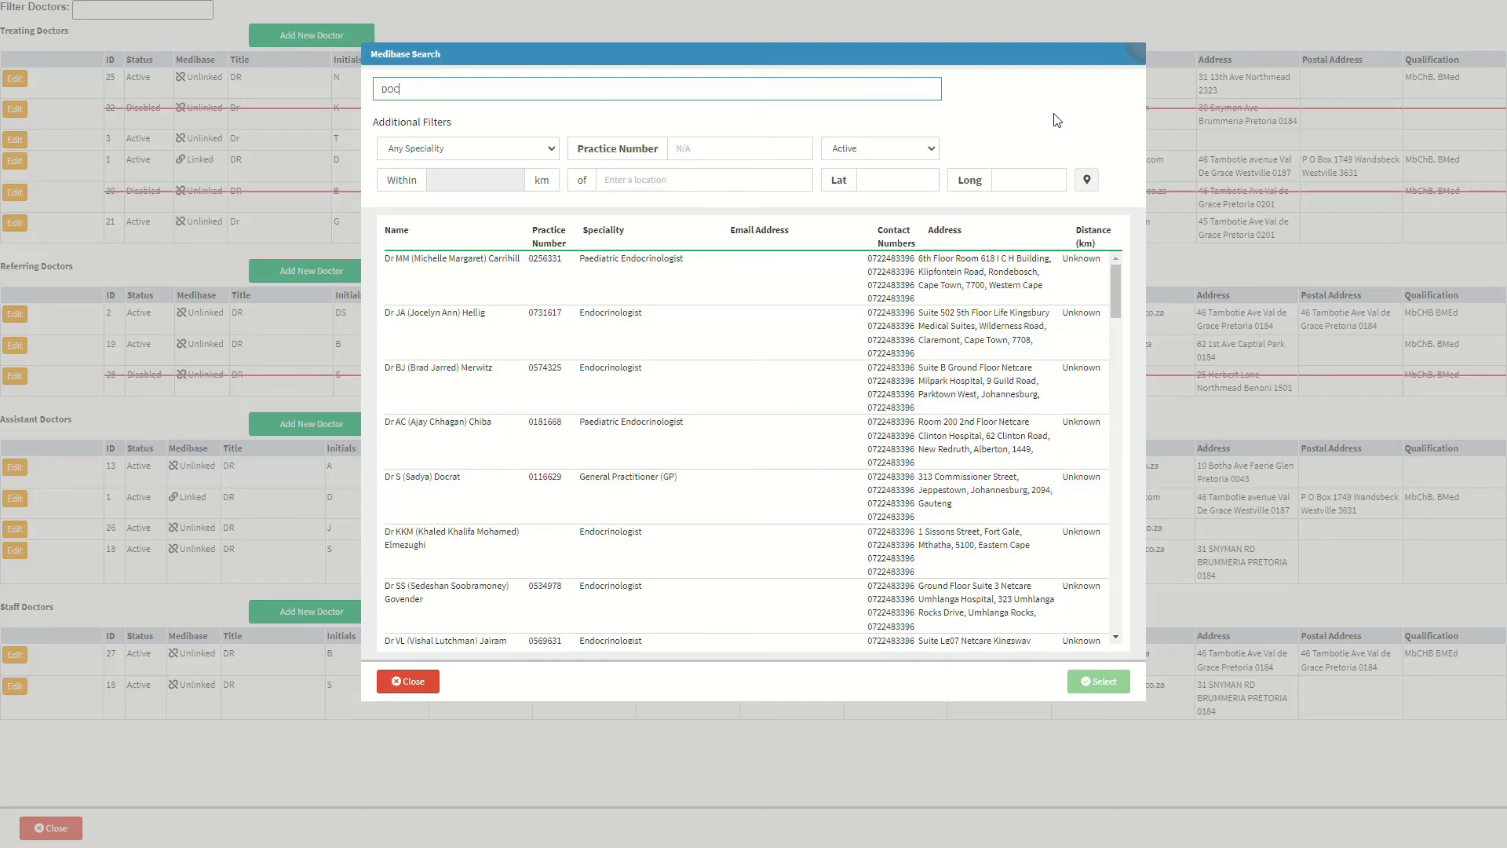
{"action": "type", "text": "S"}
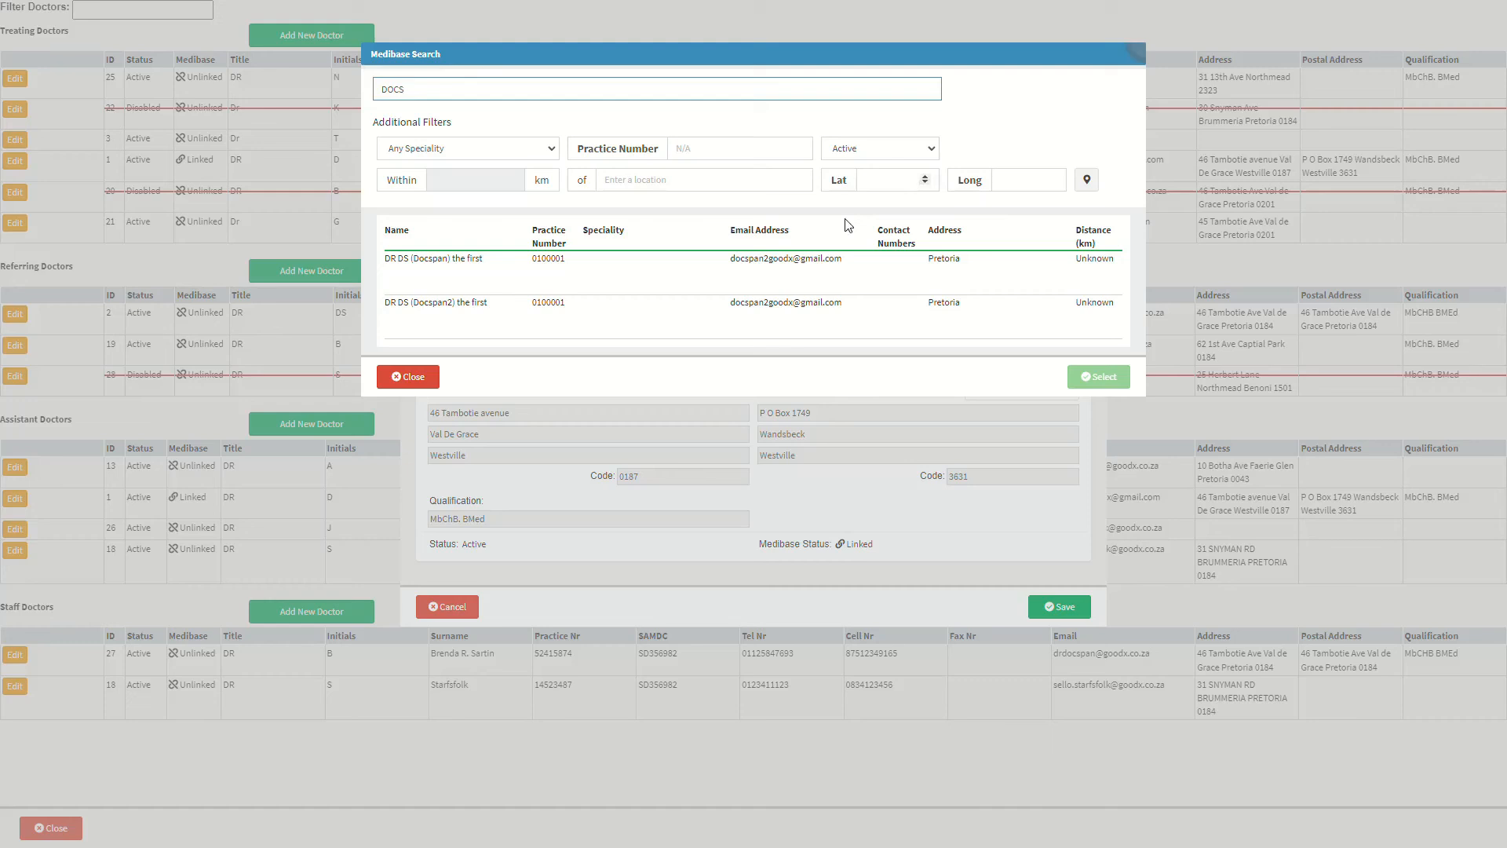
{"action": "left_click", "coordinate": [680, 281]}
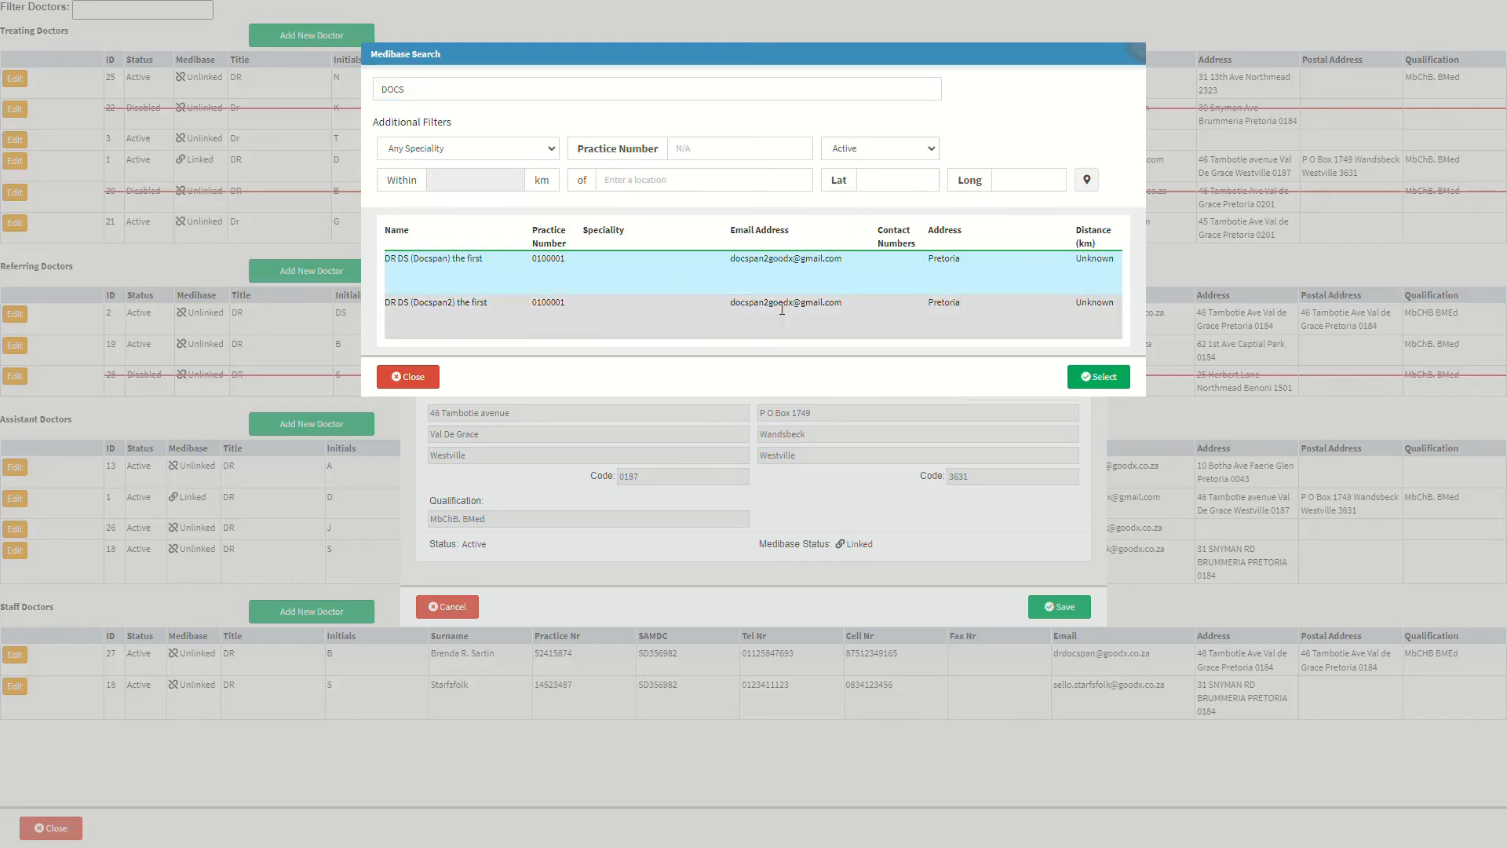
{"action": "left_click", "coordinate": [1072, 377]}
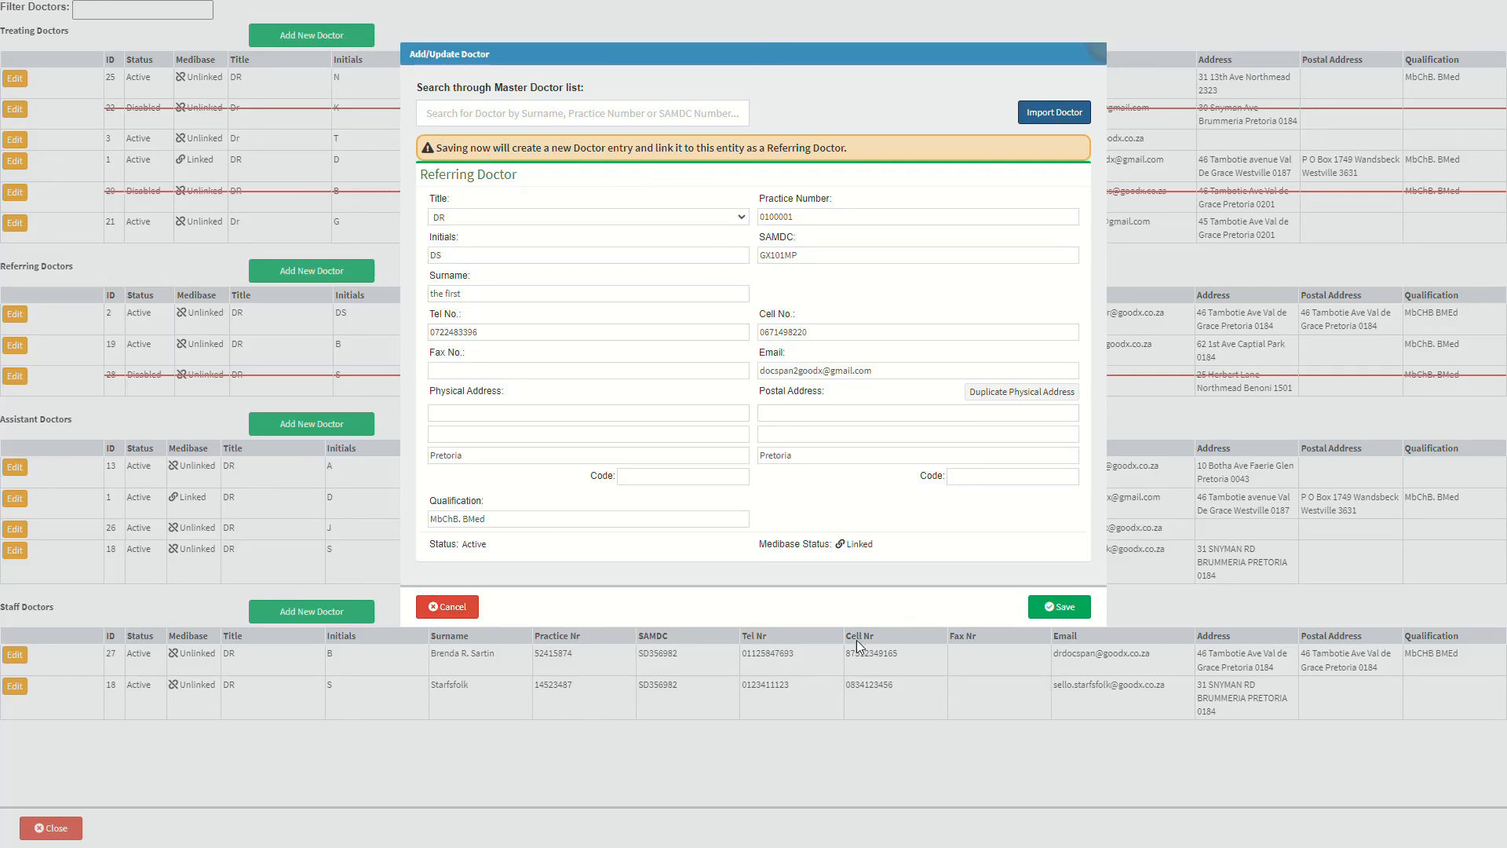
{"action": "left_click", "coordinate": [1080, 607]}
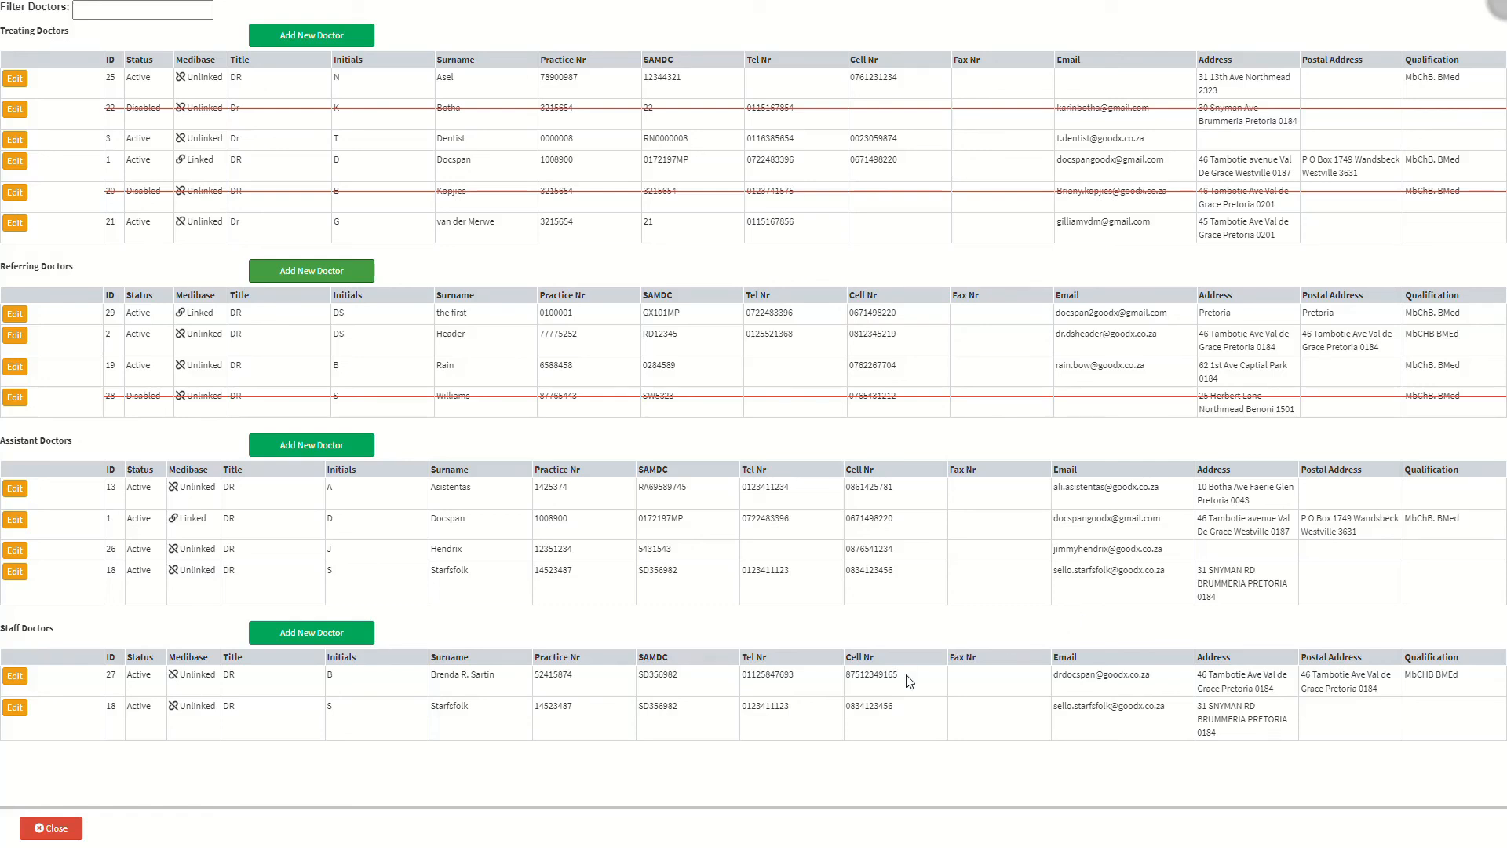
- Close the doctors setup, returning to the Cash Register Management page
{"action": "left_click", "coordinate": [77, 831]}
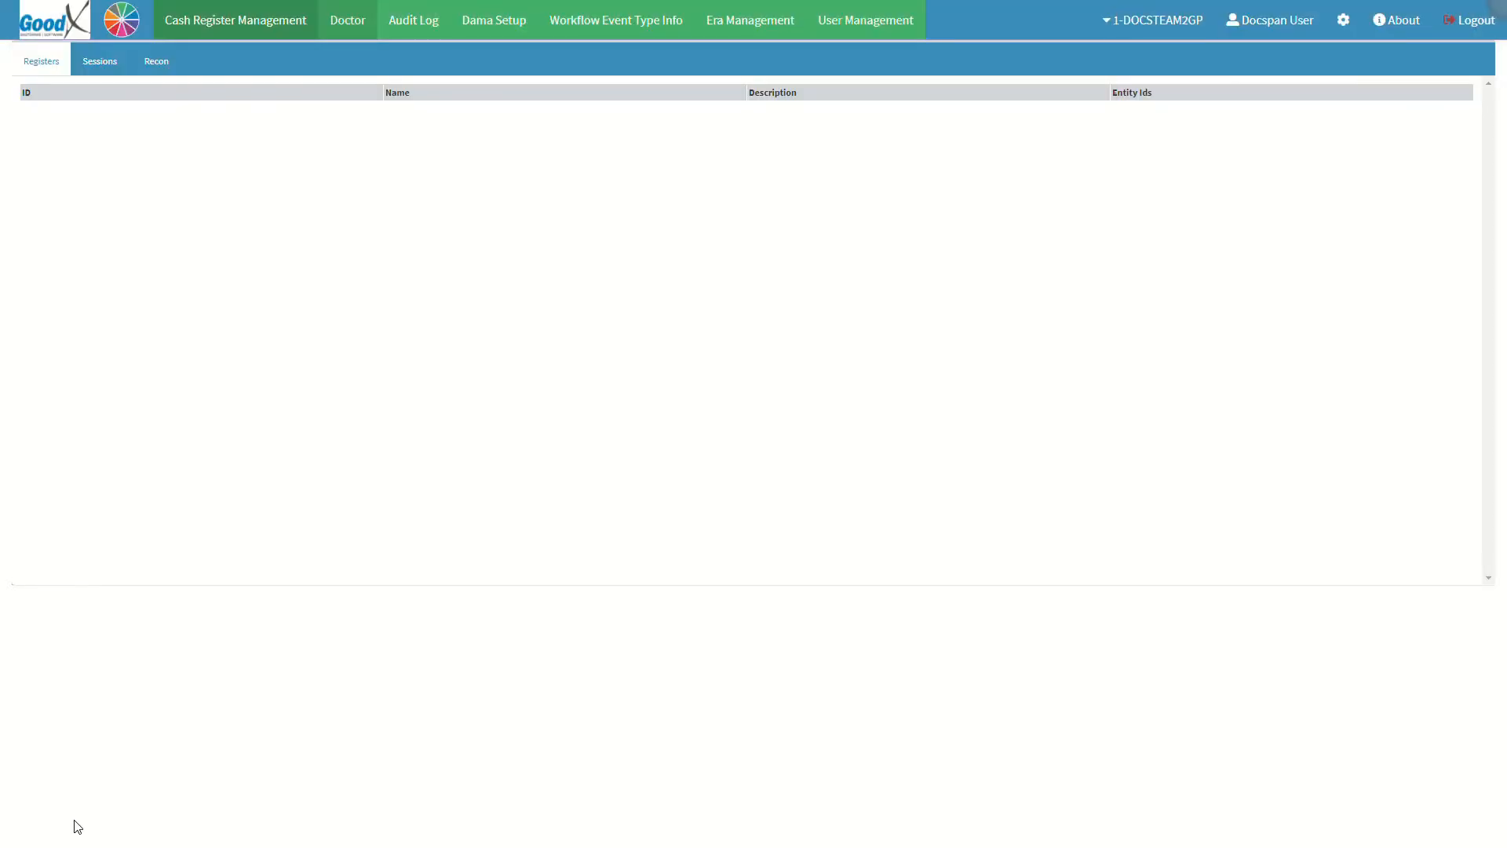